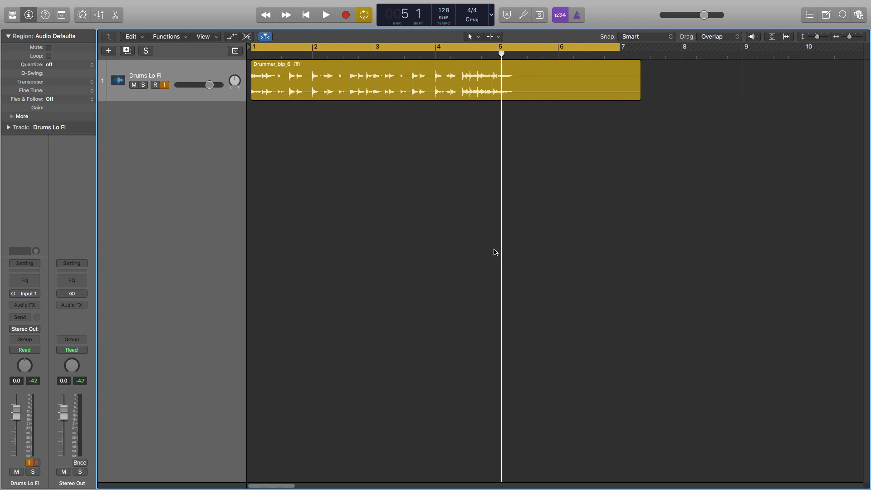
# Step: Play the Drums Lo Fi loop to hear it without any effects
pyautogui.press('space')
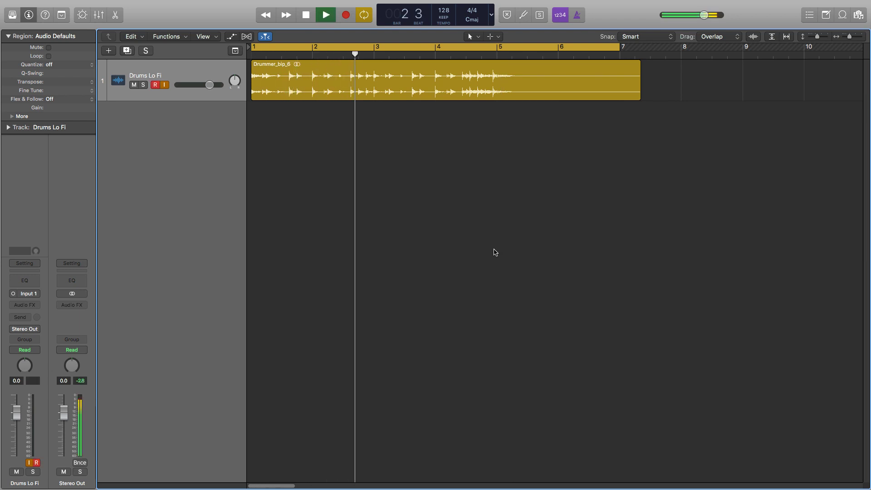
pyautogui.press('space')
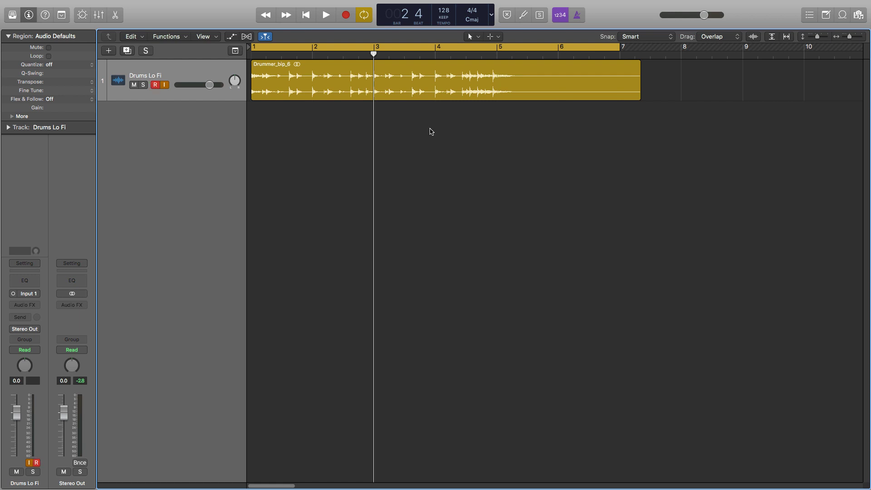
# Step: Add a Channel EQ to the Drums Lo Fi track and enable its low cut and high cut filters at 48 dB/Oct
pyautogui.click(25, 280)
pyautogui.moveTo(371, 19); pyautogui.dragTo(574, 131)
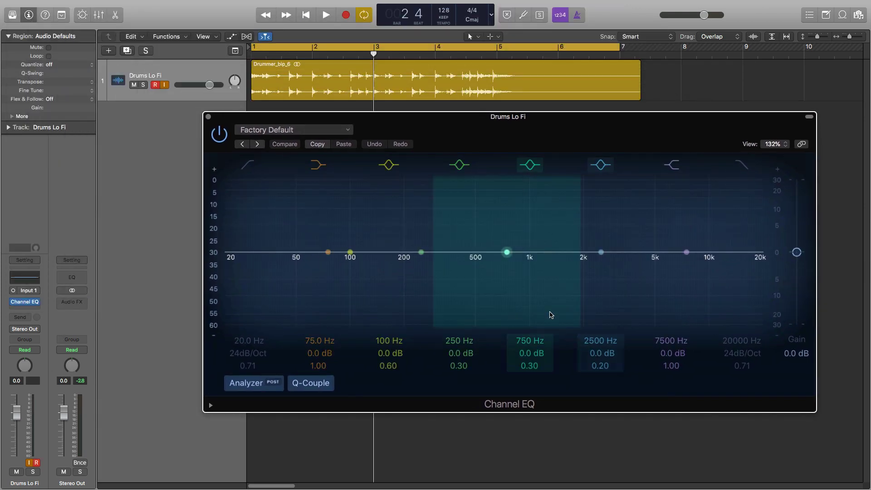
pyautogui.click(248, 165)
pyautogui.click(742, 165)
pyautogui.moveTo(742, 353); pyautogui.dragTo(742, 347)
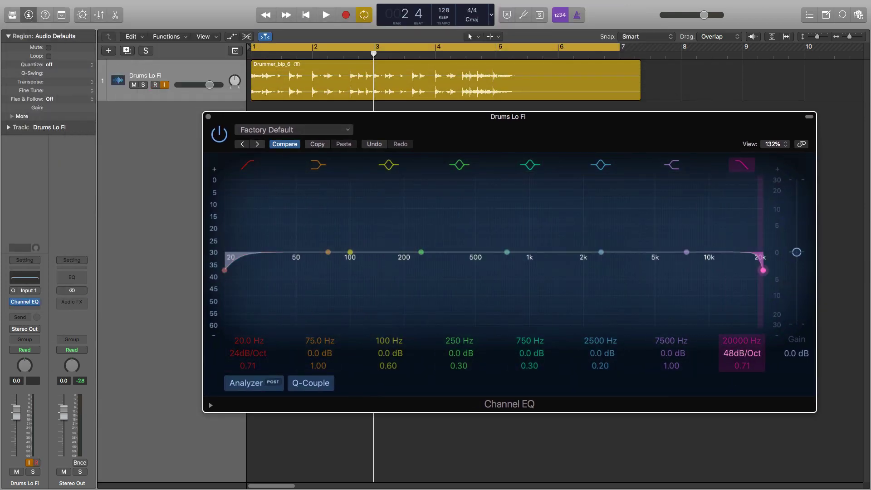
pyautogui.moveTo(249, 361); pyautogui.dragTo(248, 353)
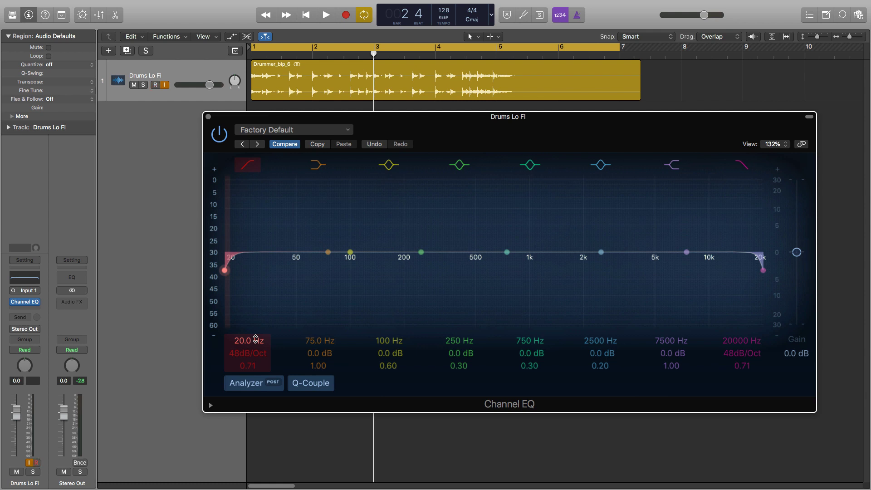
# Step: During playback, audition raising the low cut to 41 Hz and sweeping the high cut down, returning the high cut to 20000 Hz
pyautogui.press('space')
pyautogui.moveTo(255, 339)
pyautogui.mouseDown()
pyautogui.moveTo(256, 317)
pyautogui.moveTo(255, 329)
pyautogui.mouseUp()
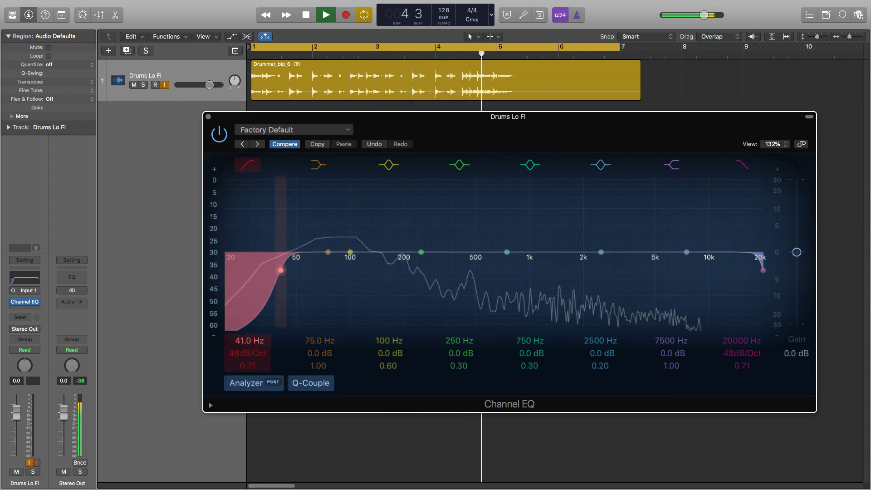
pyautogui.press('space')
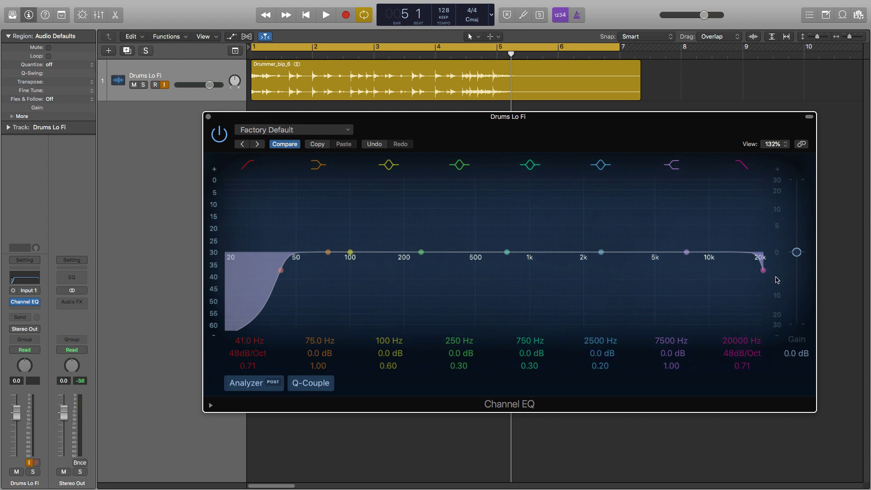
pyautogui.press('space')
pyautogui.moveTo(763, 270)
pyautogui.mouseDown()
pyautogui.moveTo(750, 270)
pyautogui.moveTo(761, 271)
pyautogui.mouseUp()
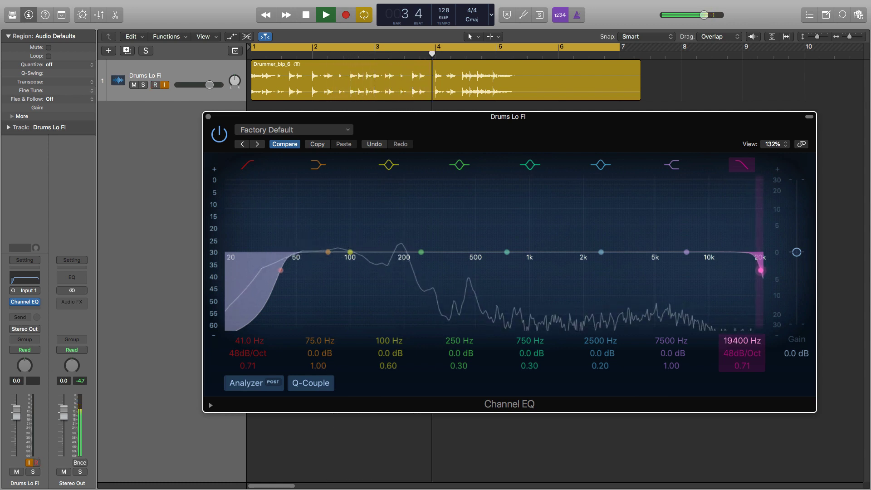
pyautogui.press('space')
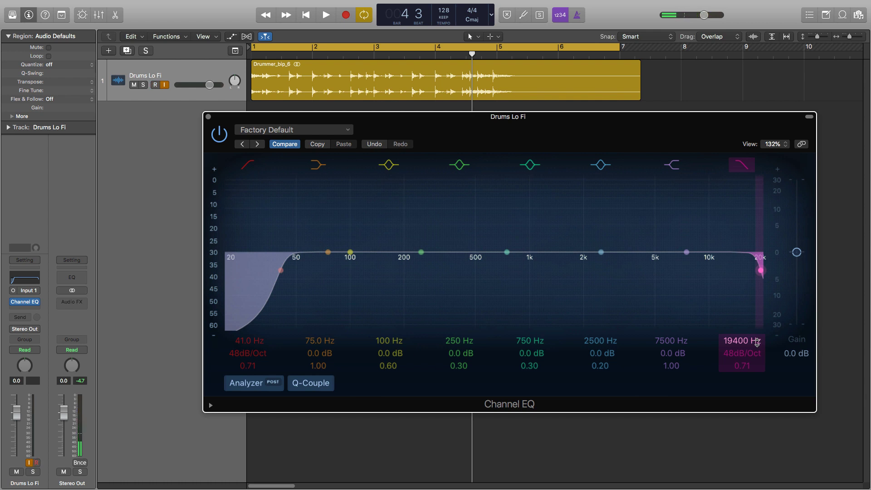
pyautogui.moveTo(754, 341); pyautogui.dragTo(754, 333)
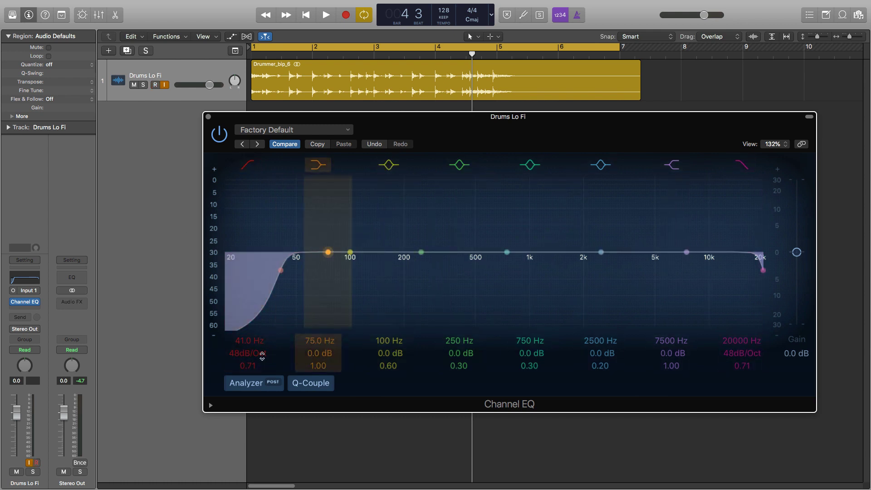
# Step: Set the EQ's low cut to 1320 Hz and high cut to 3150 Hz, and play the loop to check the narrow band
pyautogui.moveTo(249, 340); pyautogui.dragTo(249, 325)
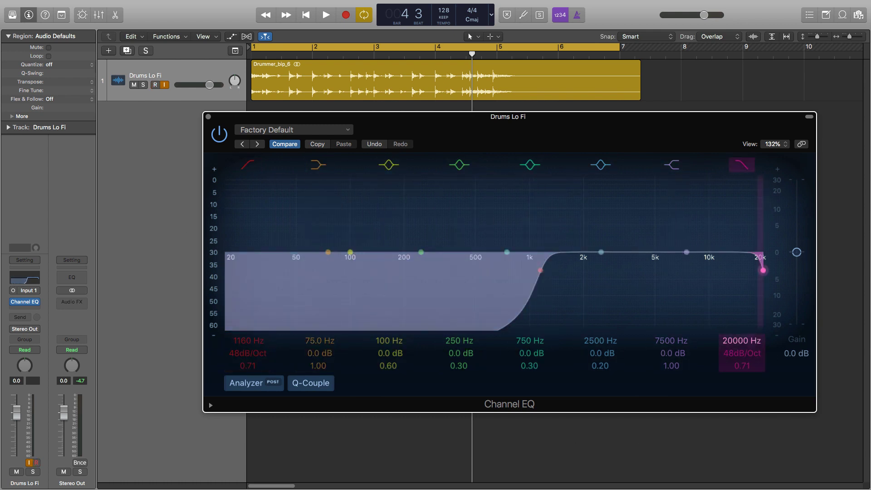
pyautogui.moveTo(754, 340); pyautogui.dragTo(753, 341)
pyautogui.moveTo(249, 340); pyautogui.dragTo(249, 336)
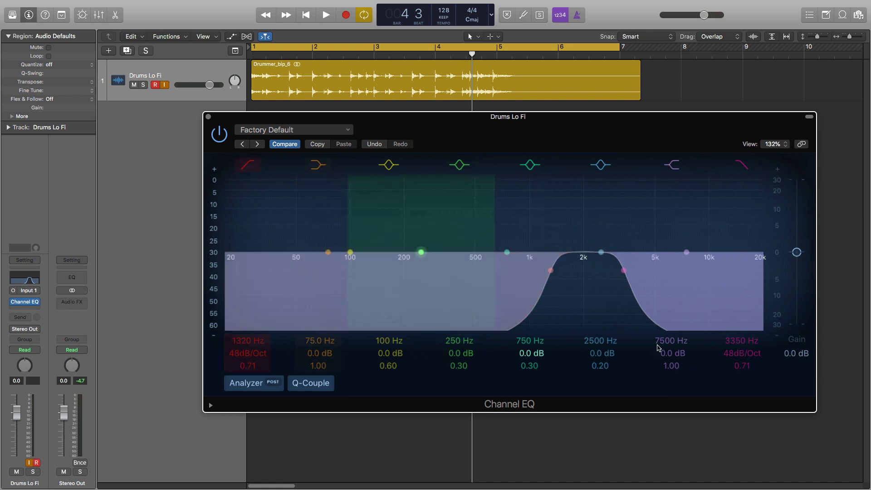
pyautogui.moveTo(742, 341); pyautogui.dragTo(742, 344)
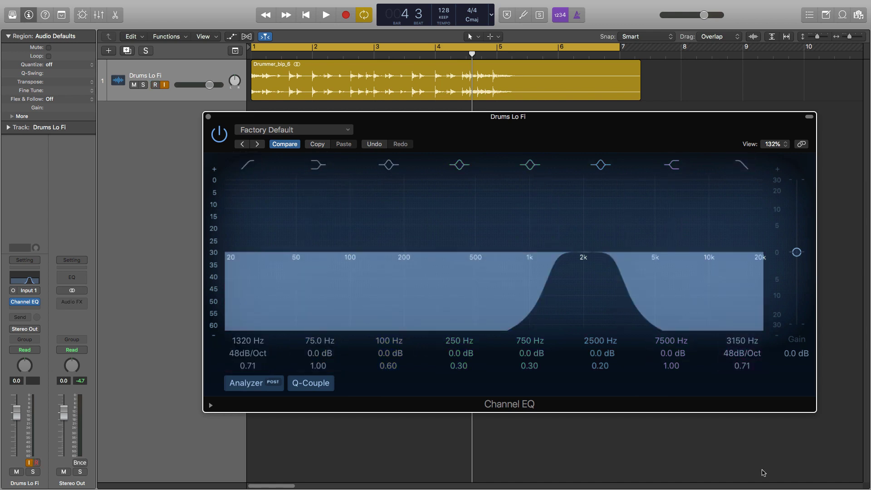
pyautogui.press('space')
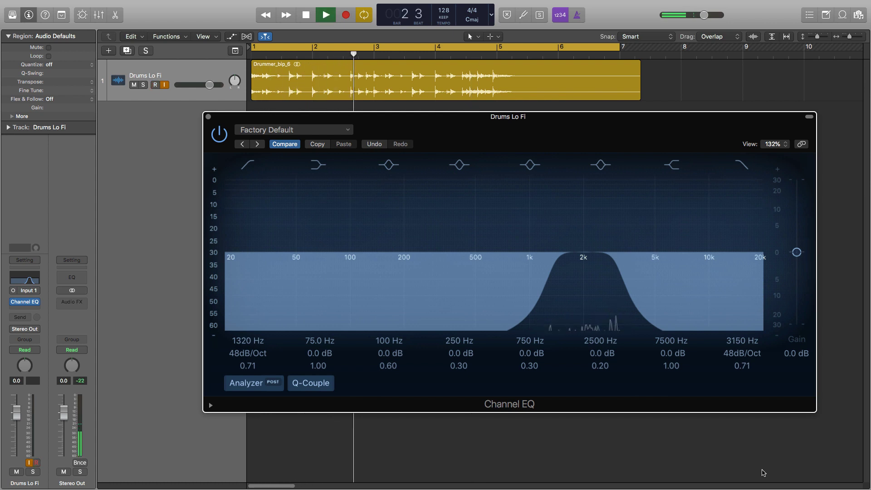
pyautogui.press('space')
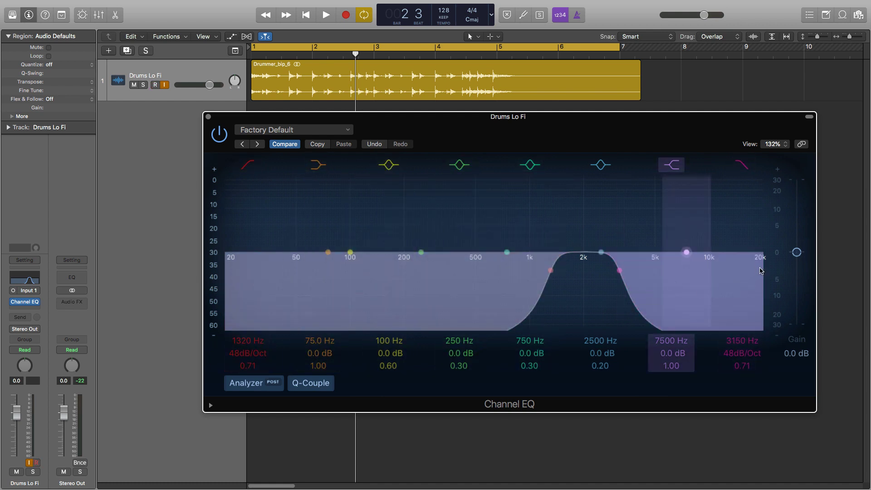
# Step: Set the drum track's automation mode to Touch and record a low cut sweep from 1320 Hz down to about 45.5 Hz during playback
pyautogui.click(31, 353)
pyautogui.click(28, 358)
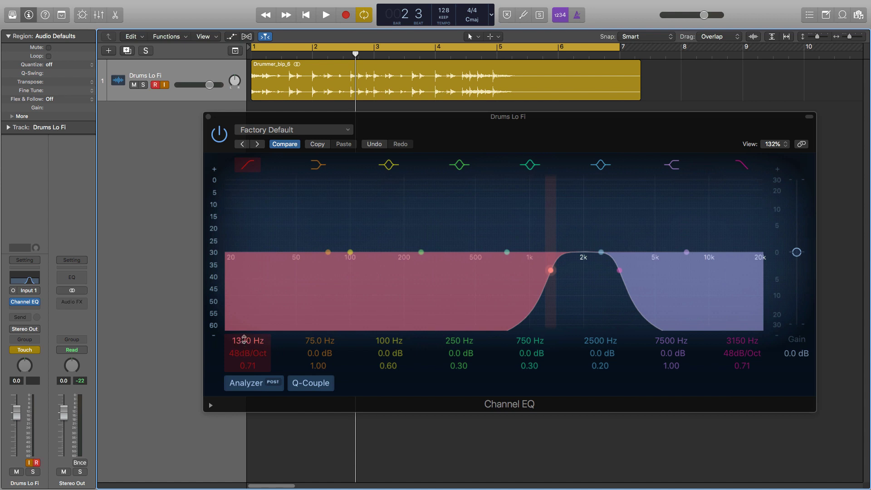
pyautogui.press('space')
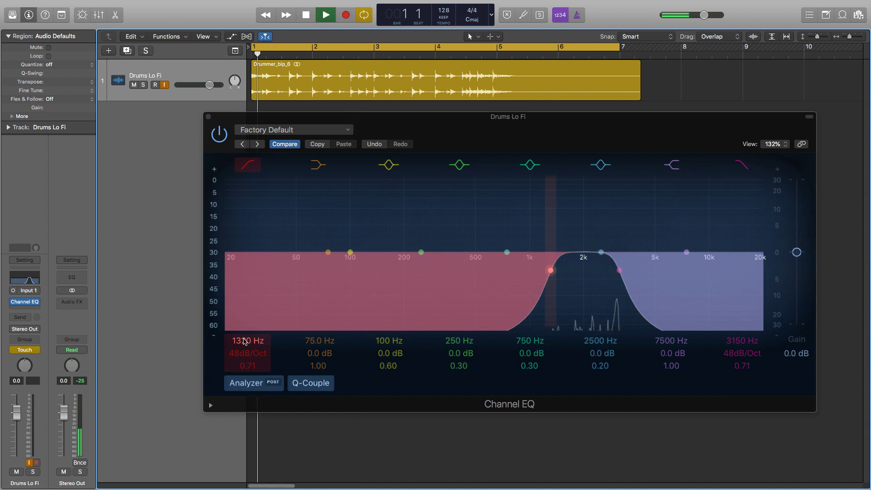
pyautogui.moveTo(244, 340)
pyautogui.mouseDown()
pyautogui.moveTo(244, 411)
pyautogui.moveTo(244, 354)
pyautogui.mouseUp()
pyautogui.press('space')
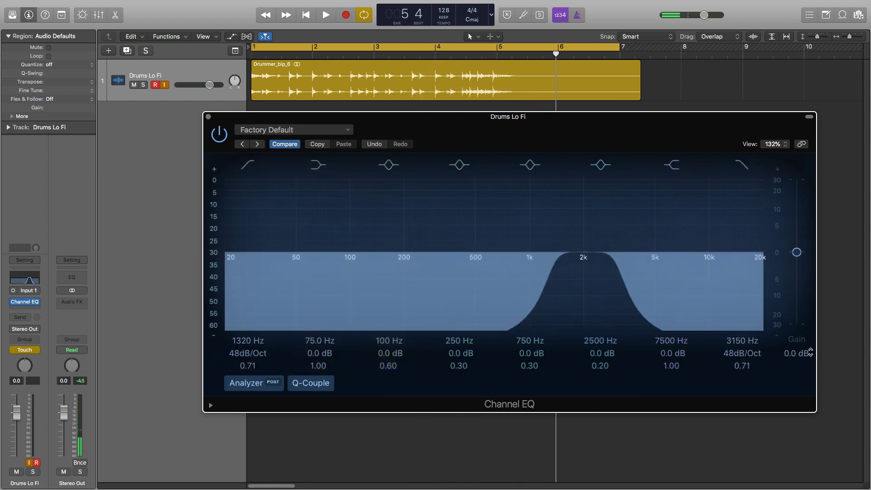
# Step: Record a high cut sweep from 3150 Hz up to 20000 Hz while the loop plays
pyautogui.press('space')
pyautogui.moveTo(748, 341)
pyautogui.mouseDown()
pyautogui.moveTo(748, 298)
pyautogui.moveTo(748, 341)
pyautogui.mouseUp()
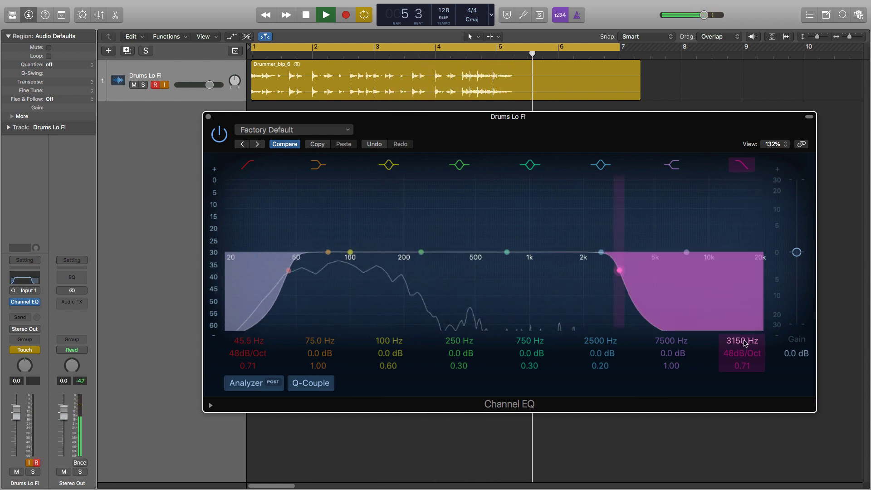
pyautogui.press('space')
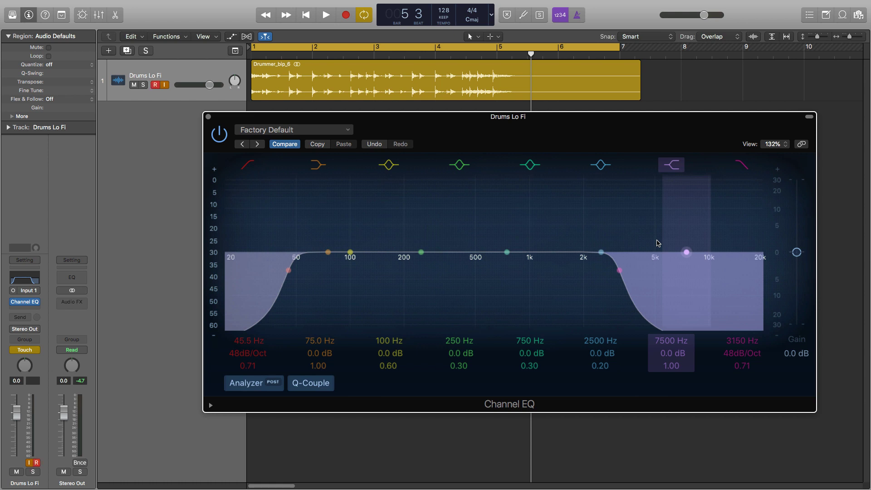
# Step: Close the EQ and show the track automation with the Channel EQ Low Cut Frequency parameter
pyautogui.click(207, 117)
pyautogui.press('a')
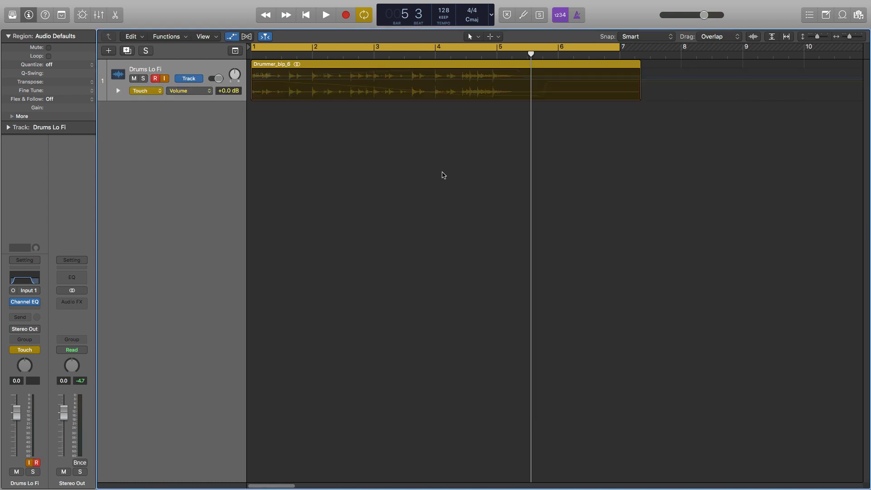
pyautogui.click(203, 93)
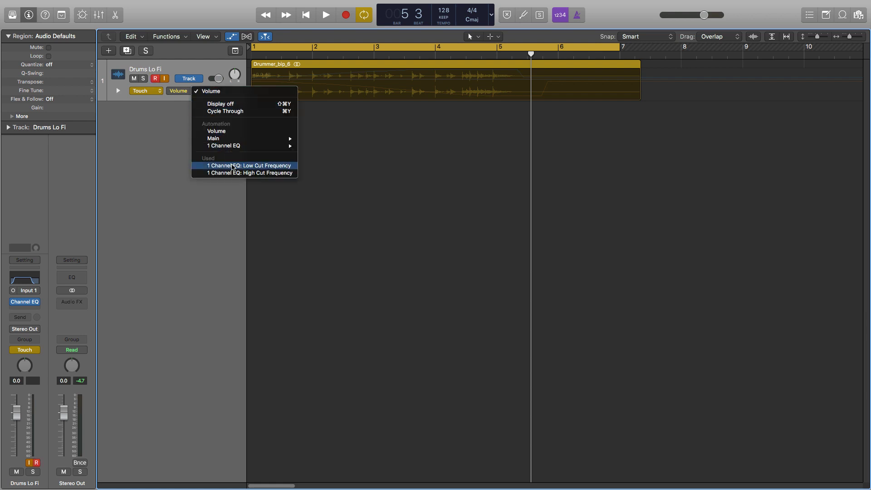
pyautogui.click(232, 165)
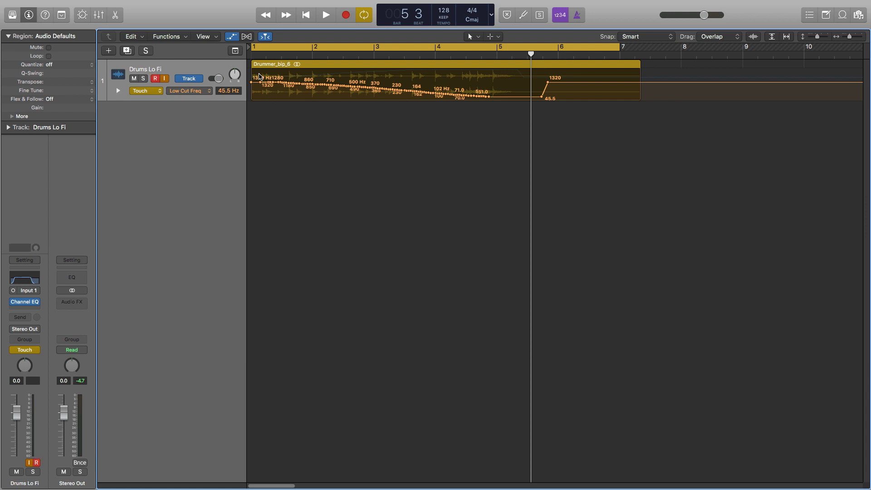
# Step: Delete the low cut curve's intermediate and trailing points, and lower the end point just before bar 5 to 41.5 Hz
pyautogui.moveTo(260, 76); pyautogui.dragTo(487, 146)
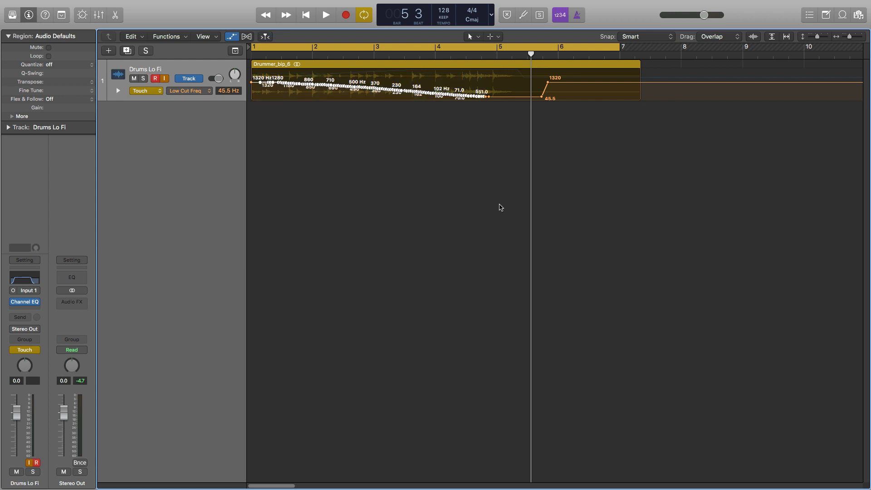
pyautogui.press('Delete')
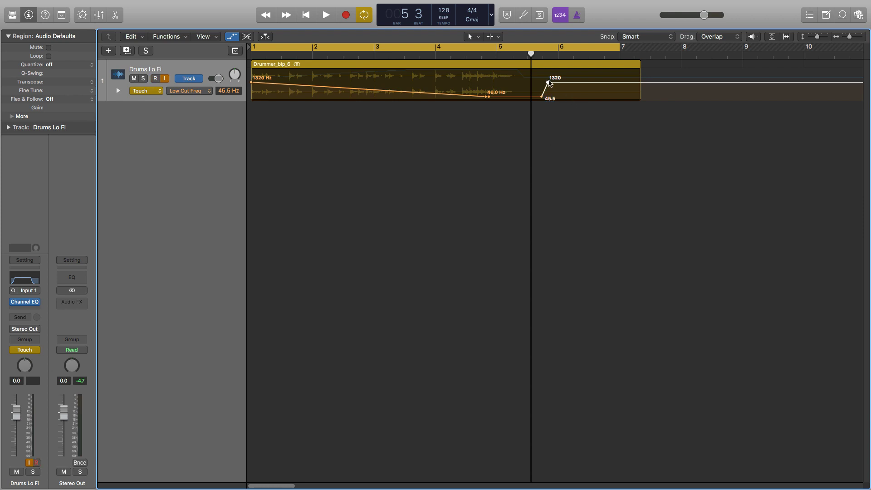
pyautogui.click(548, 82)
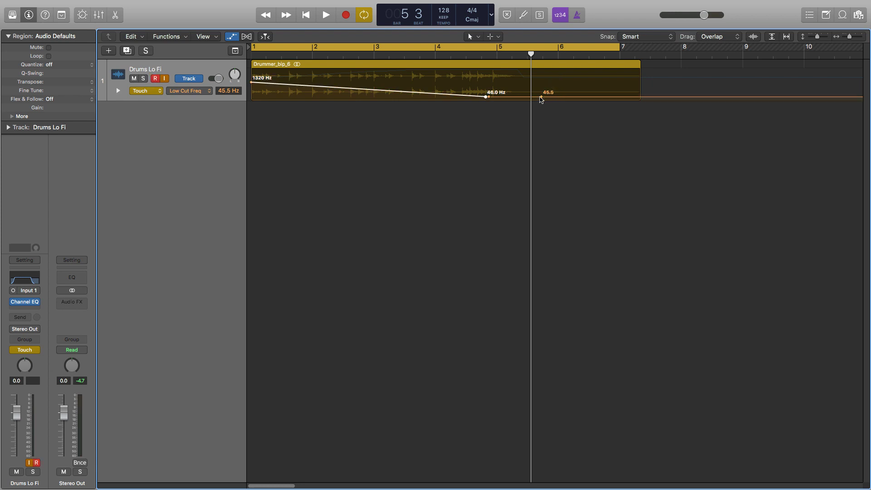
pyautogui.click(531, 108)
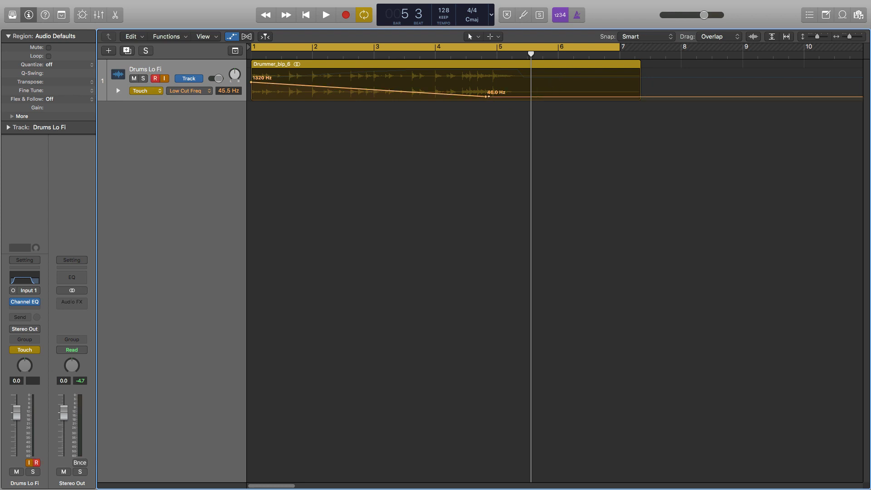
pyautogui.moveTo(488, 96); pyautogui.dragTo(488, 99)
# Step: In the High Cut Frequency automation, remove the final drop and delete the intermediate points for a straight ramp from 3150 to 20000 Hz
pyautogui.click(190, 90)
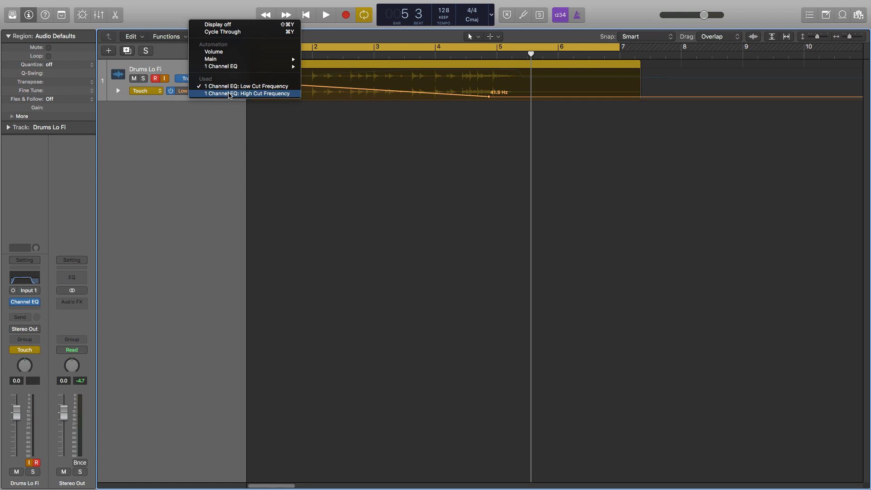
pyautogui.click(278, 91)
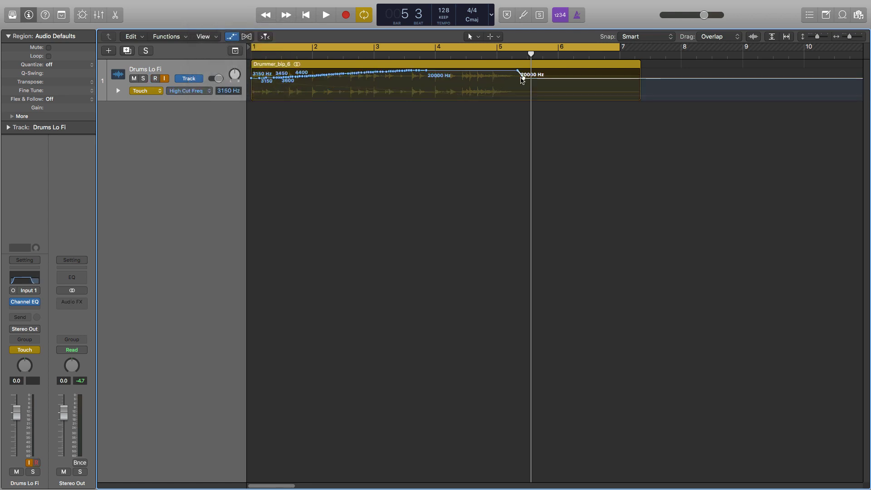
pyautogui.moveTo(525, 81); pyautogui.dragTo(524, 70)
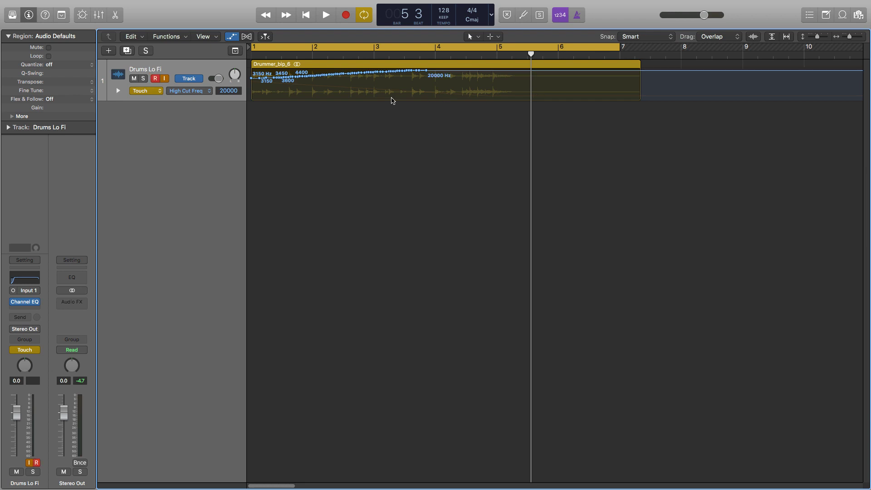
pyautogui.moveTo(257, 93); pyautogui.dragTo(416, 97)
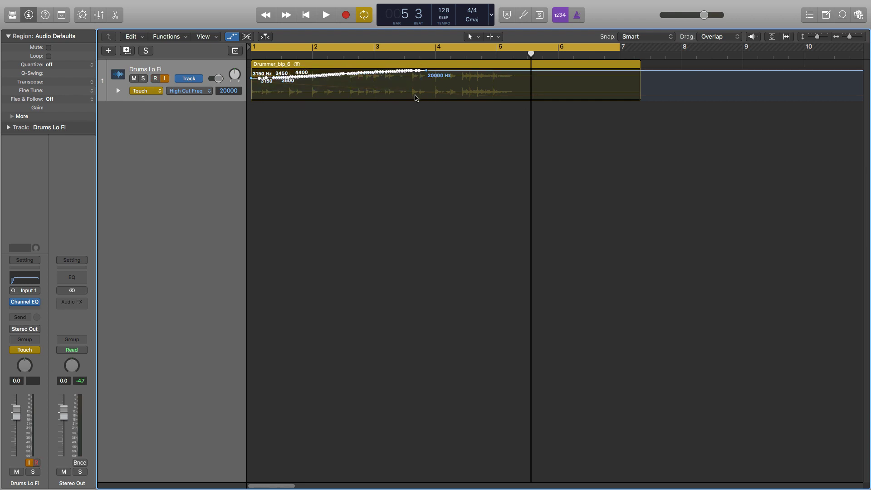
pyautogui.press('Delete')
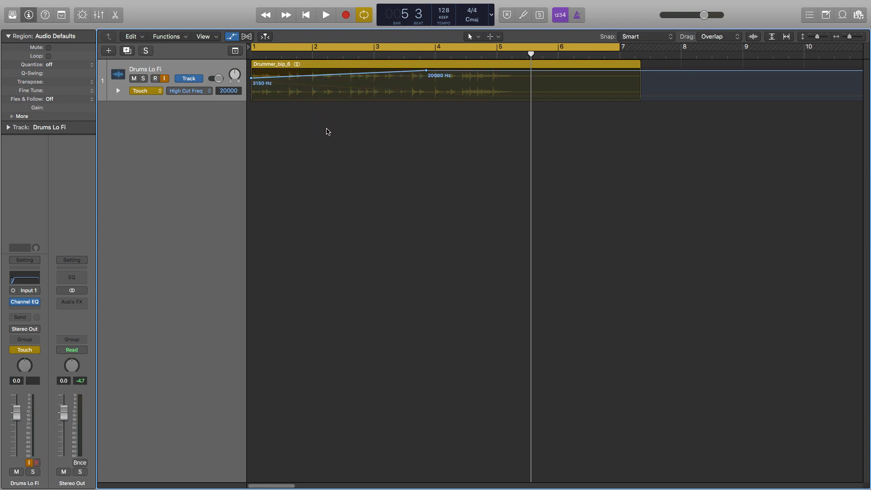
# Step: Play the drums from the start to hear both filter sweeps, and display the Low Cut Frequency automation again
pyautogui.press('Return')
pyautogui.press('space')
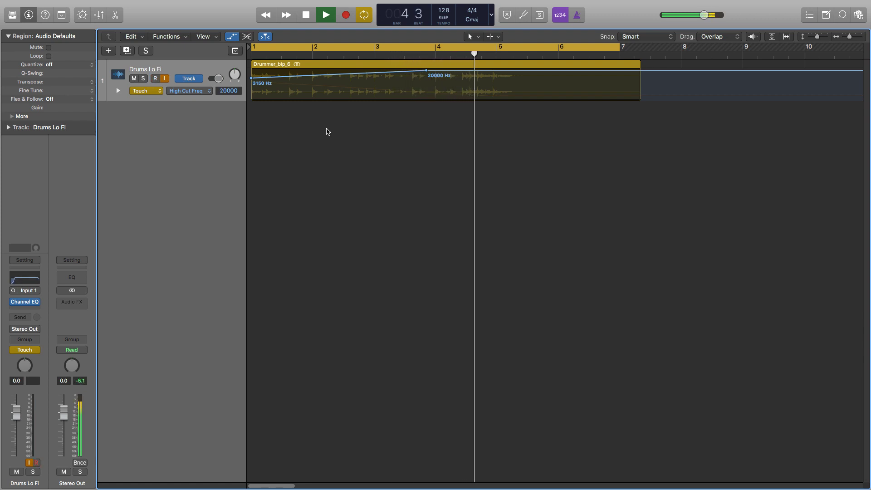
pyautogui.press('space')
pyautogui.click(190, 91)
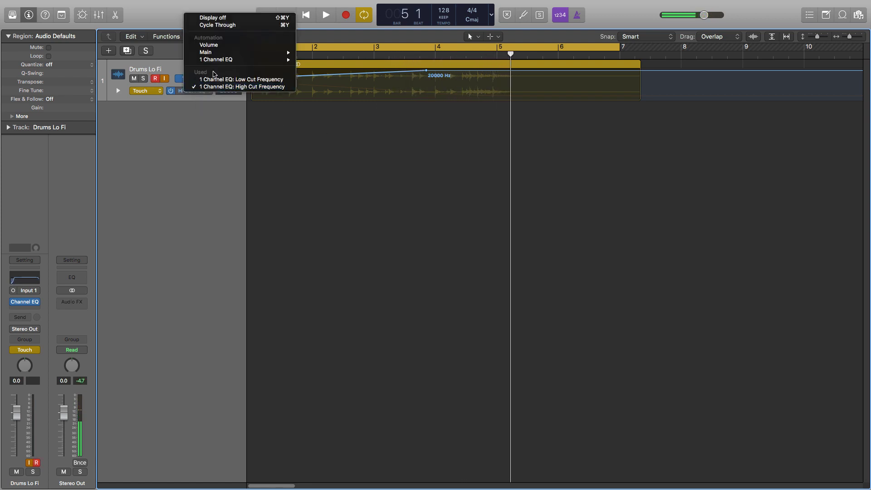
pyautogui.click(209, 79)
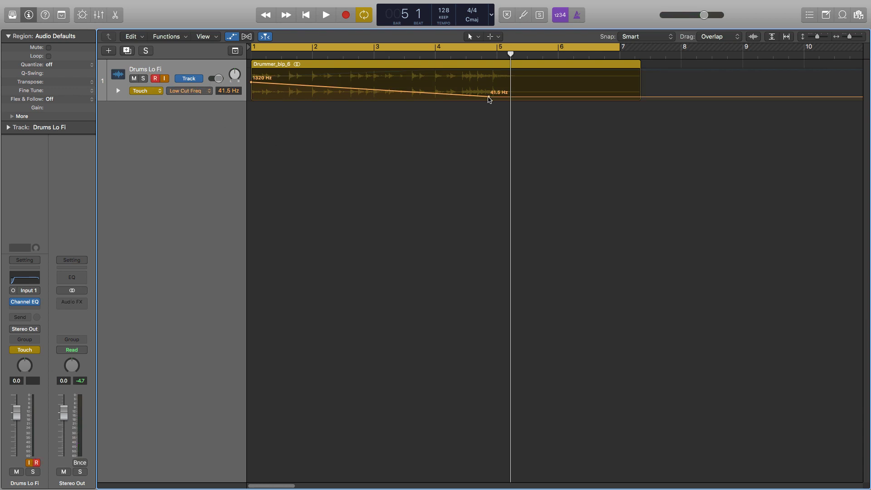
# Step: Move the end points of the Low Cut and High Cut Frequency ramps to bar 4, and play the drums to hear the shortened sweeps
pyautogui.moveTo(489, 97); pyautogui.dragTo(436, 97)
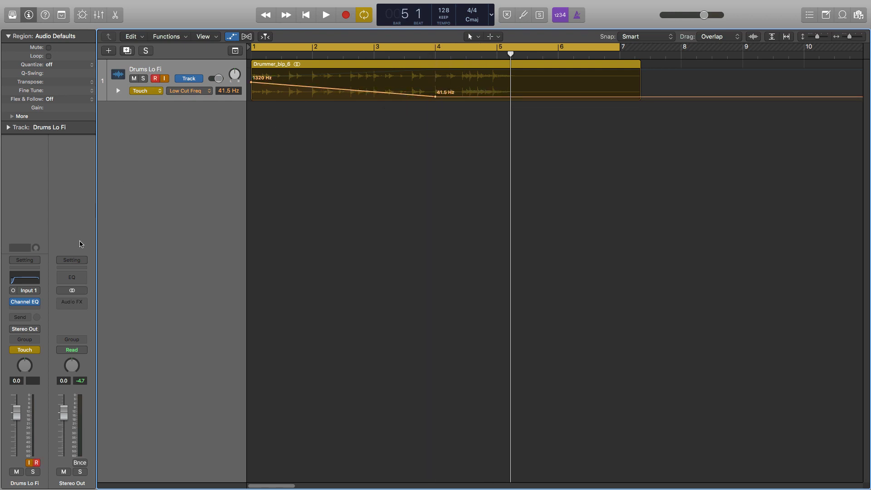
pyautogui.click(179, 93)
pyautogui.click(190, 95)
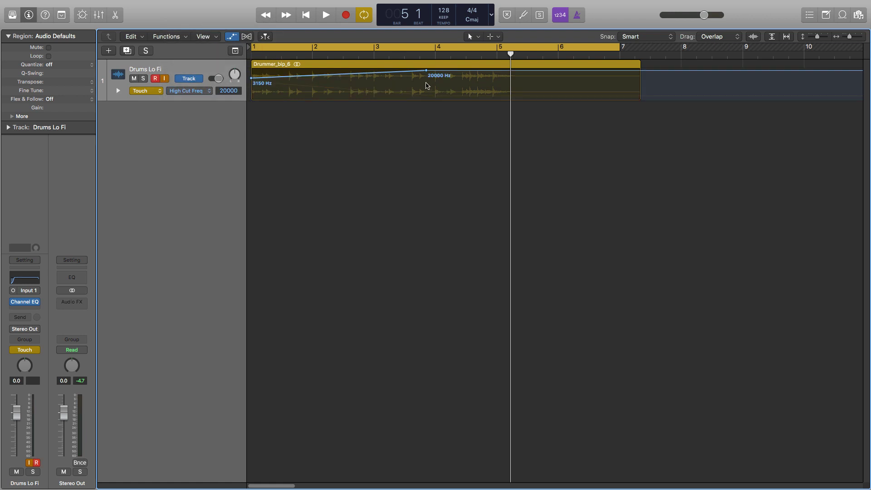
pyautogui.moveTo(425, 73); pyautogui.dragTo(436, 71)
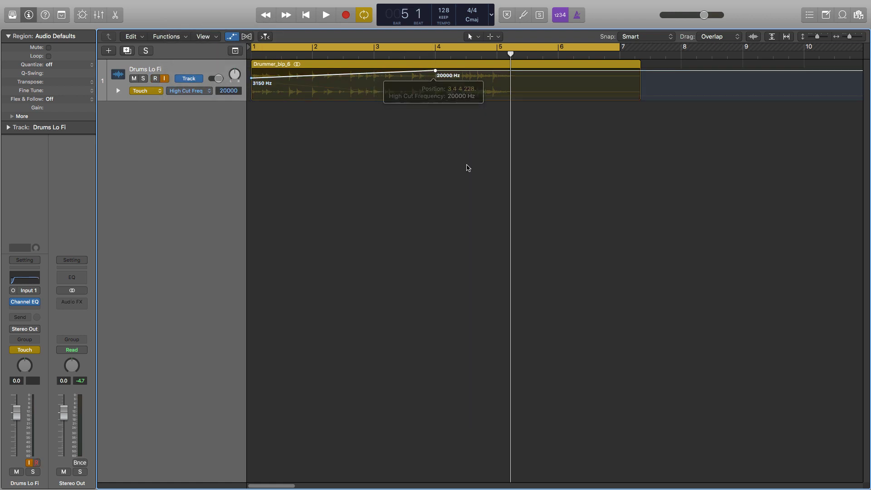
pyautogui.press('space')
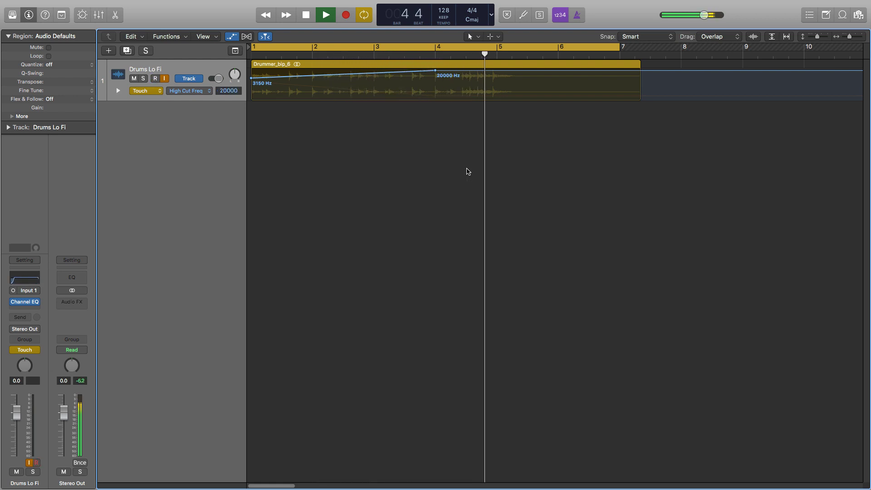
pyautogui.press('space')
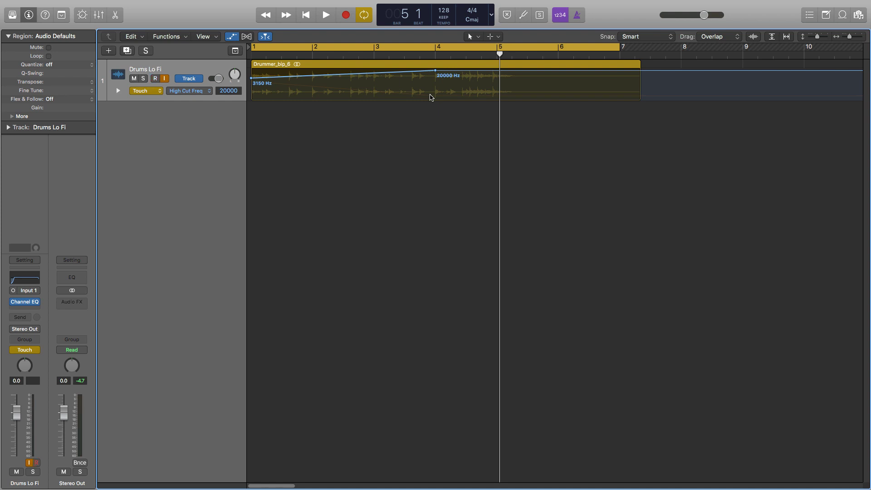
# Step: At bar 1, lower the High Cut start point slightly and raise the Low Cut start point to 1900 Hz, and play the drums
pyautogui.moveTo(251, 80)
pyautogui.mouseDown()
pyautogui.moveTo(211, 94)
pyautogui.moveTo(253, 85)
pyautogui.mouseUp()
pyautogui.click(211, 94)
pyautogui.click(220, 80)
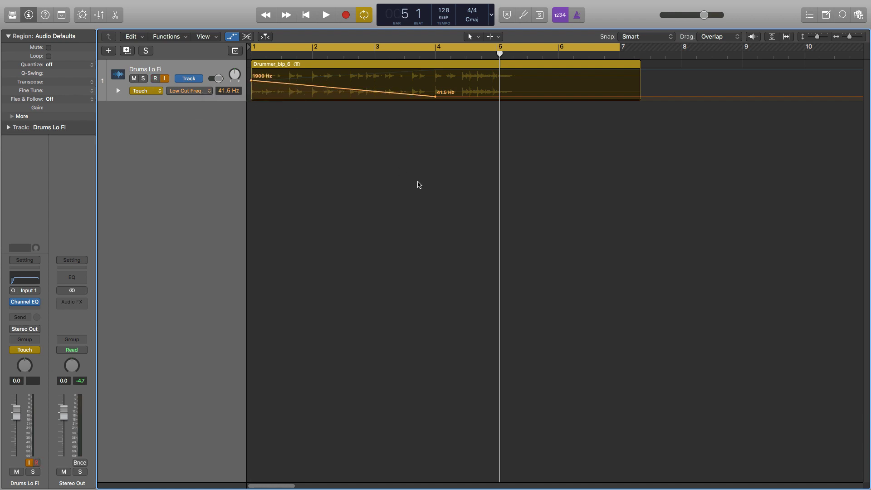
pyautogui.press('space')
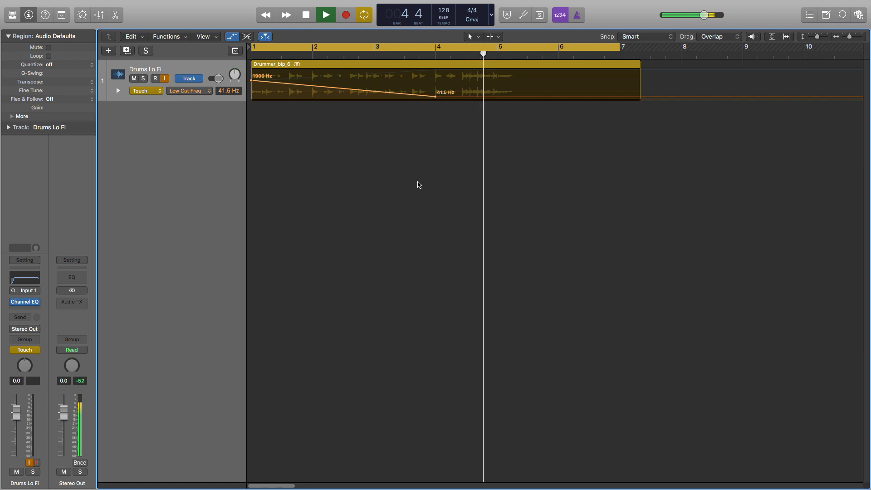
pyautogui.press('space')
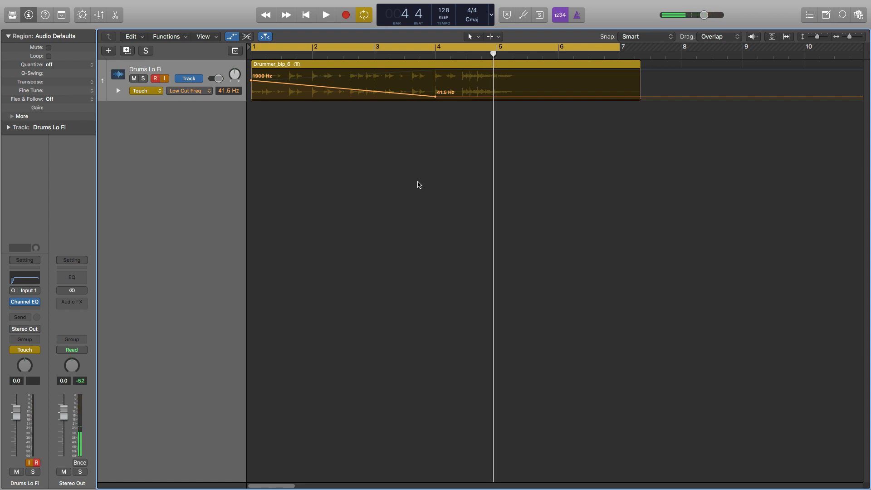